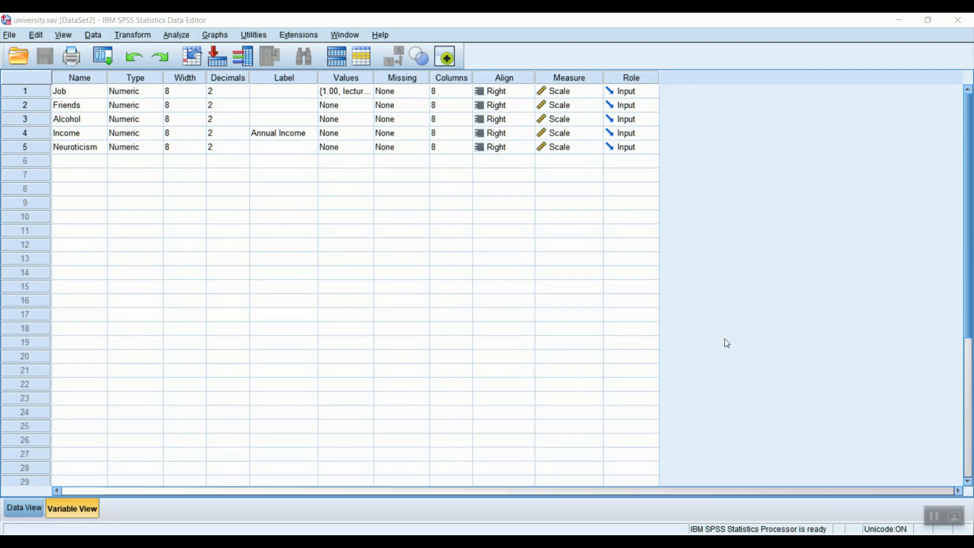
# Open the ExamAnxiety.SAV data file from the RM SPSS DATA 2020-21 folder
pyautogui.click(8, 36)
pyautogui.moveTo(19, 69)
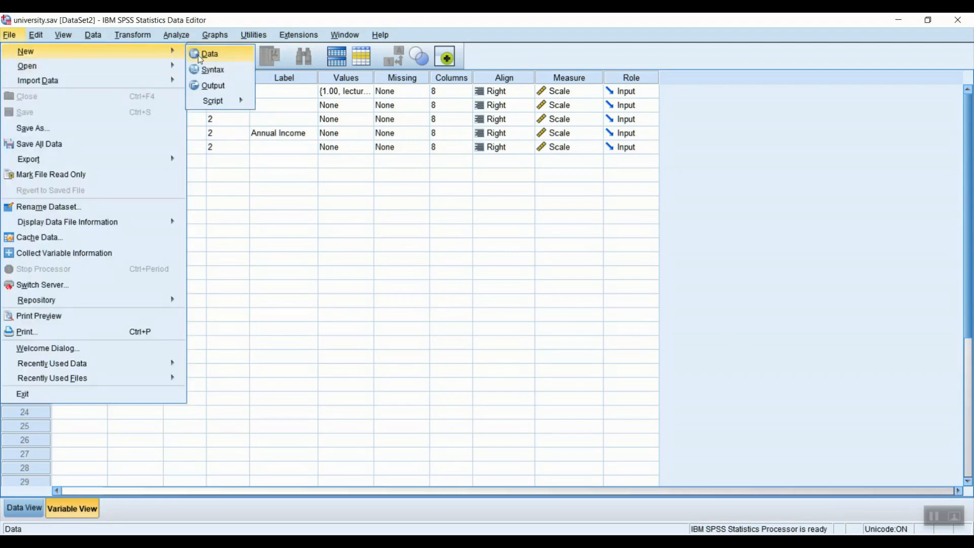
pyautogui.click(203, 70)
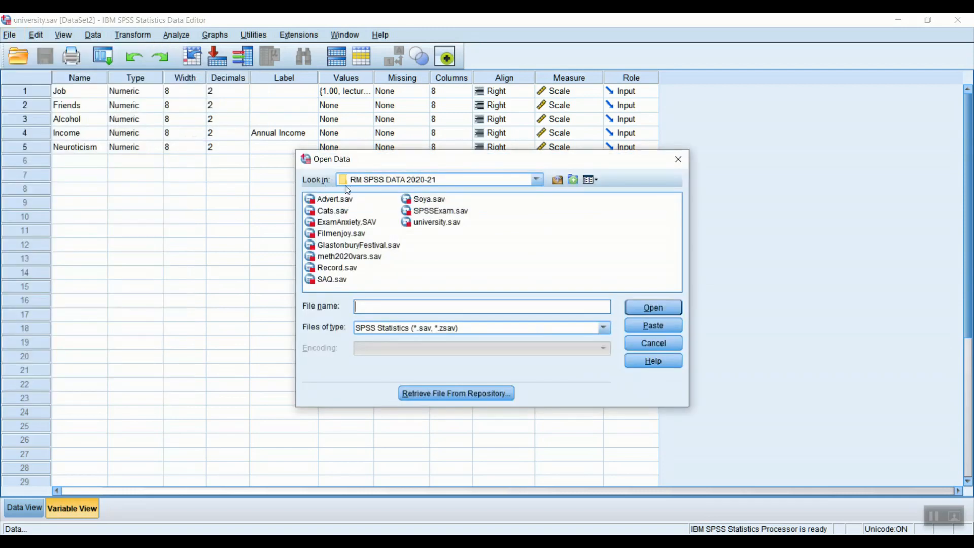
pyautogui.click(357, 224)
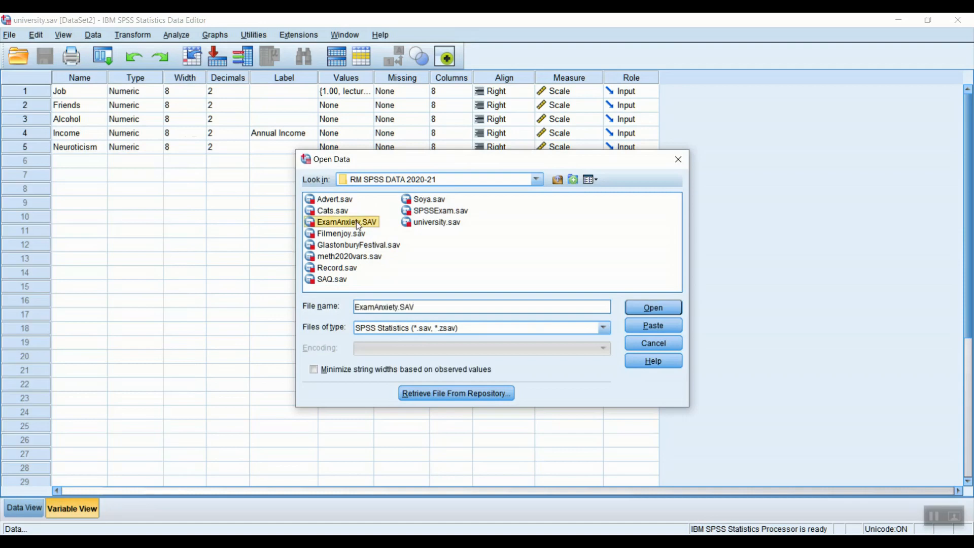
pyautogui.click(658, 310)
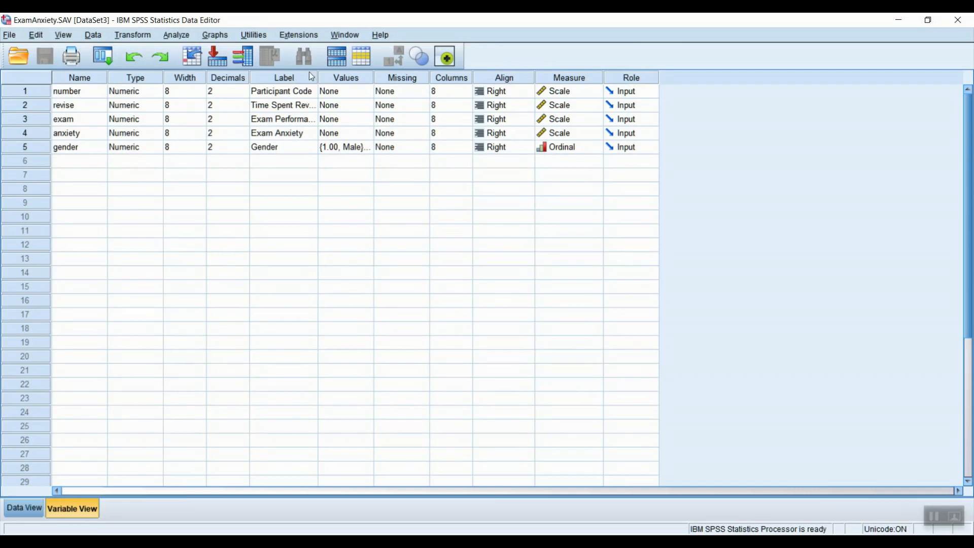
# Widen the Label column to fit the full variable labels and look through the case data
pyautogui.moveTo(319, 75); pyautogui.dragTo(370, 77)
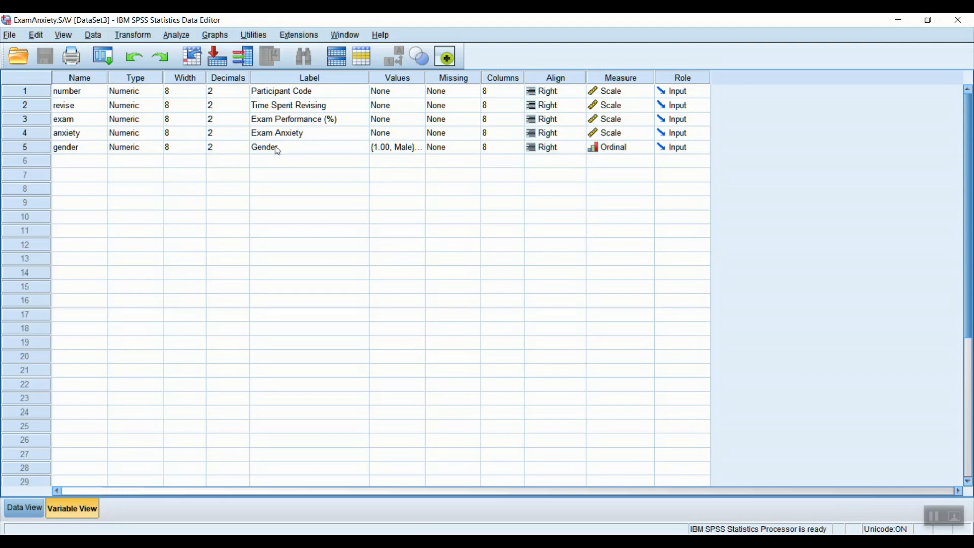
pyautogui.click(23, 507)
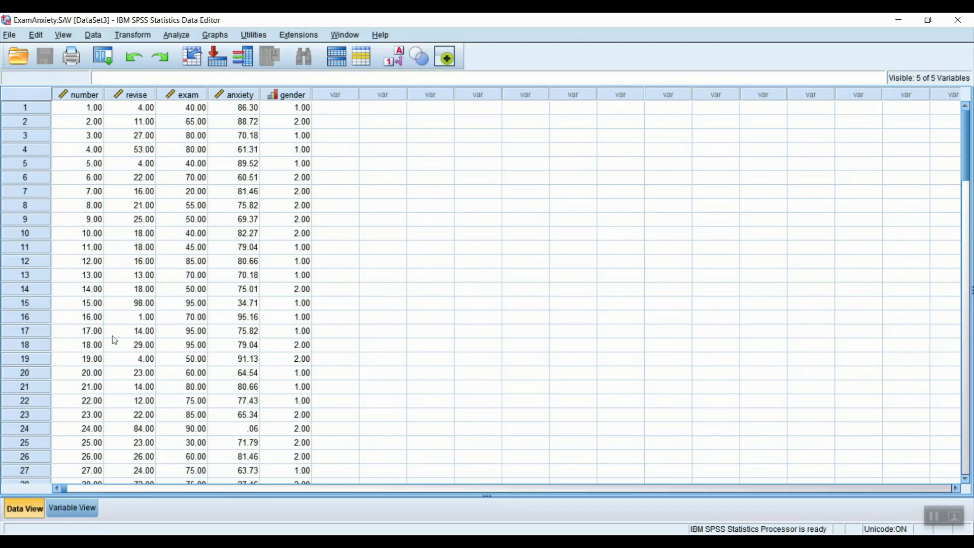
pyautogui.click(76, 507)
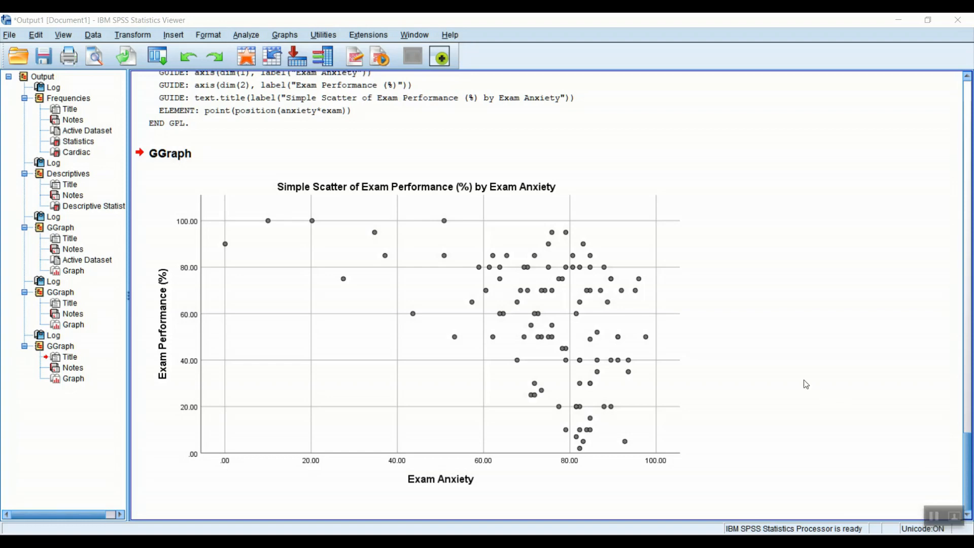
# Create a scatterplot matrix of anxiety, exam and revise with the Chart Builder
pyautogui.click(289, 35)
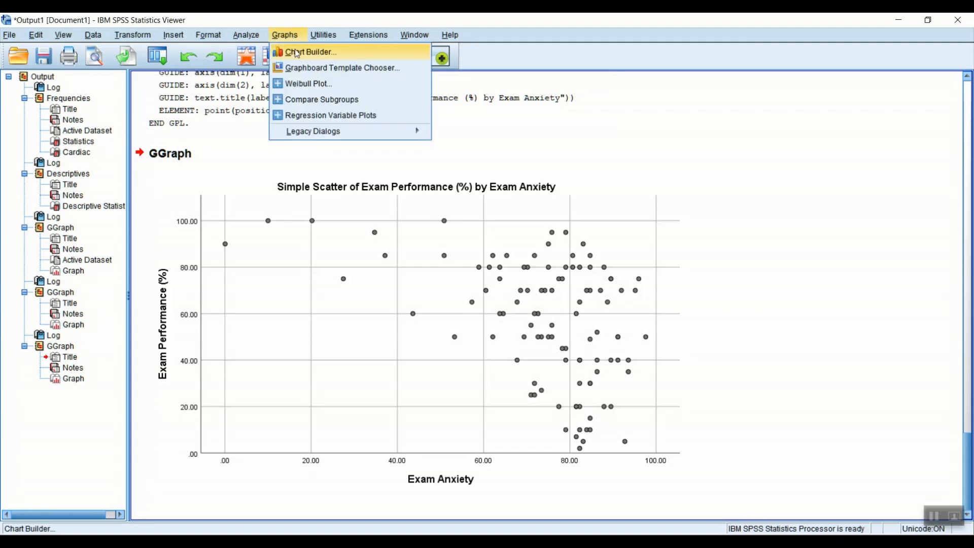
pyautogui.click(295, 51)
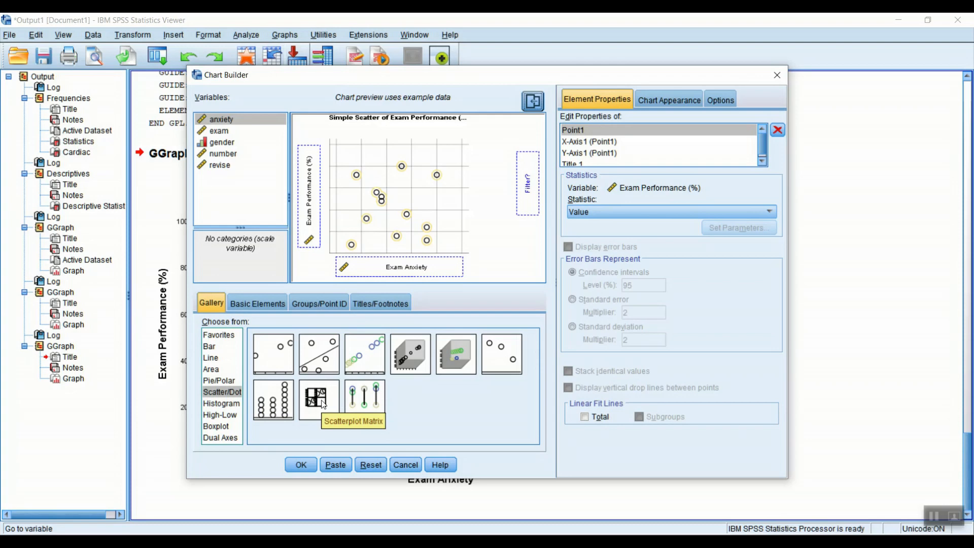
pyautogui.moveTo(323, 404); pyautogui.dragTo(400, 222)
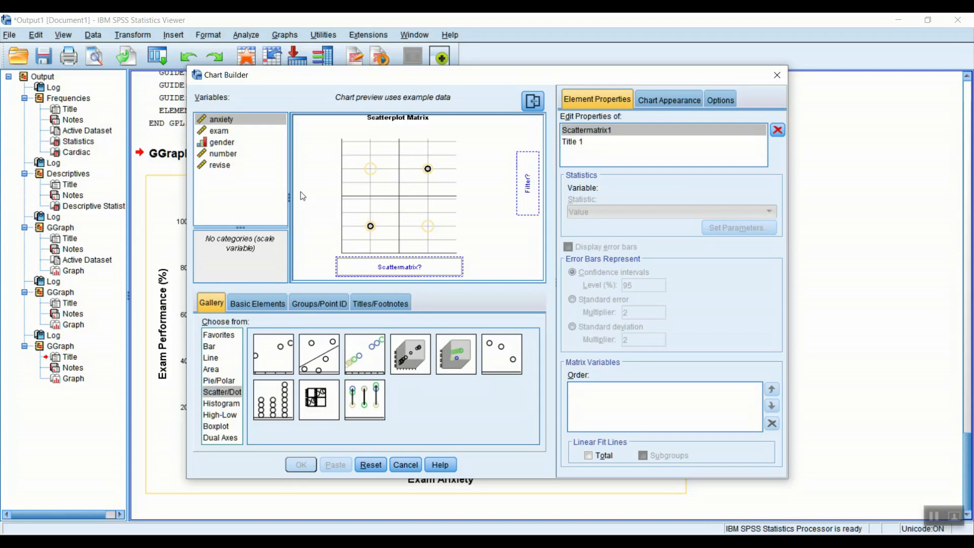
pyautogui.moveTo(226, 120); pyautogui.dragTo(373, 261)
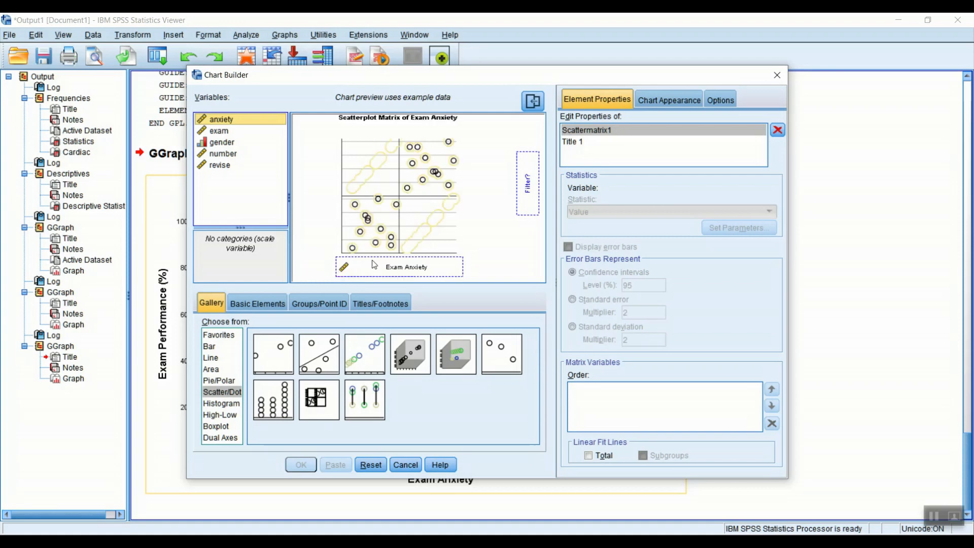
pyautogui.moveTo(225, 132); pyautogui.dragTo(397, 267)
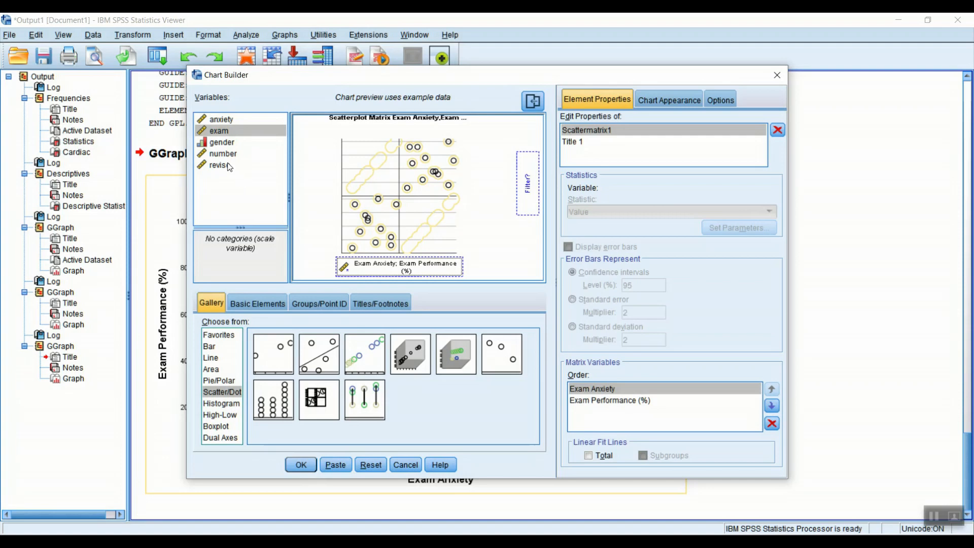
pyautogui.moveTo(222, 166); pyautogui.dragTo(387, 268)
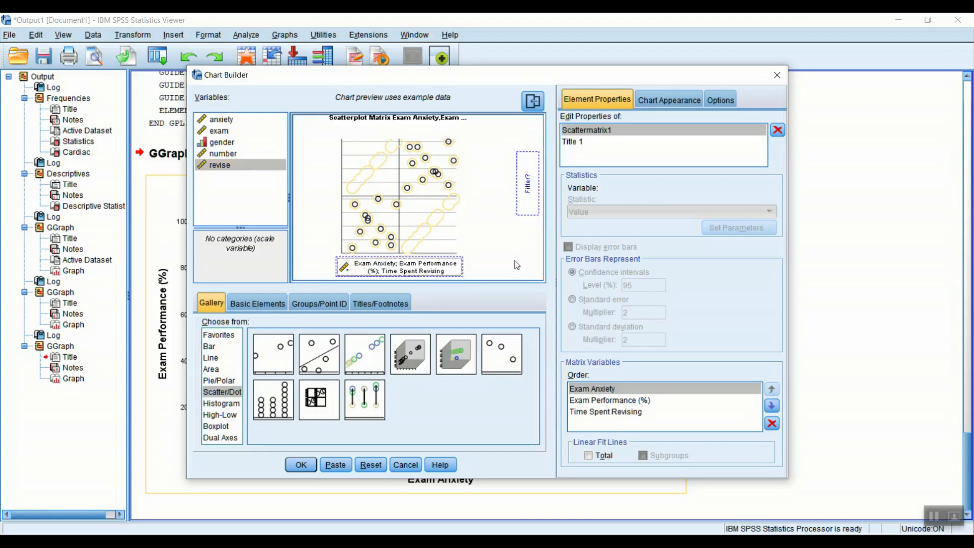
pyautogui.click(307, 464)
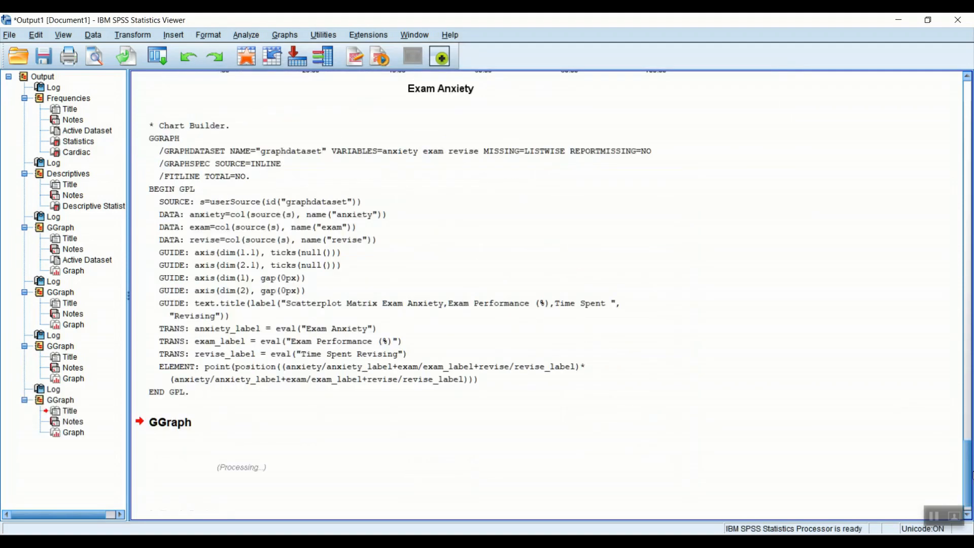
pyautogui.moveTo(970, 464); pyautogui.dragTo(971, 505)
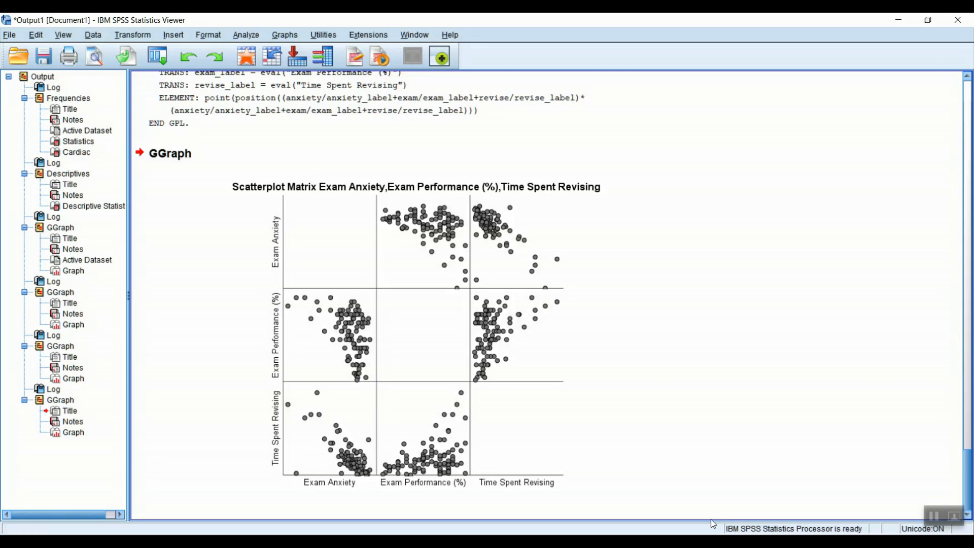
pyautogui.click(467, 484)
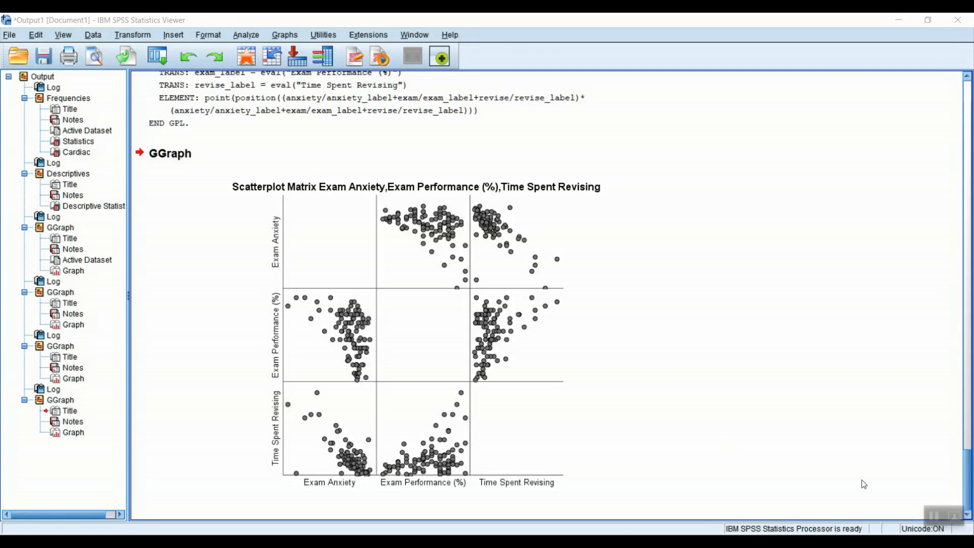
pyautogui.click(370, 197)
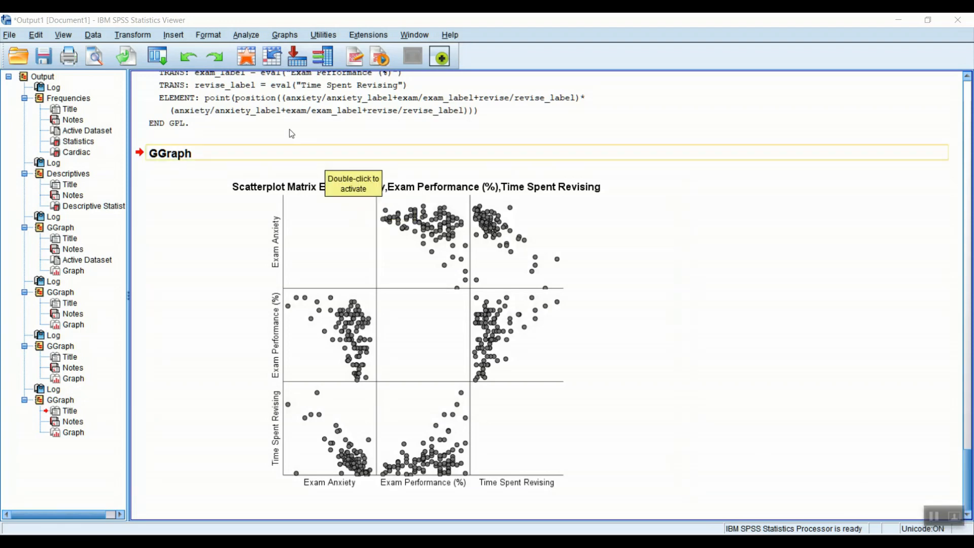
# Start a bivariate correlation analysis and add anxiety and exam as its variables
pyautogui.click(246, 39)
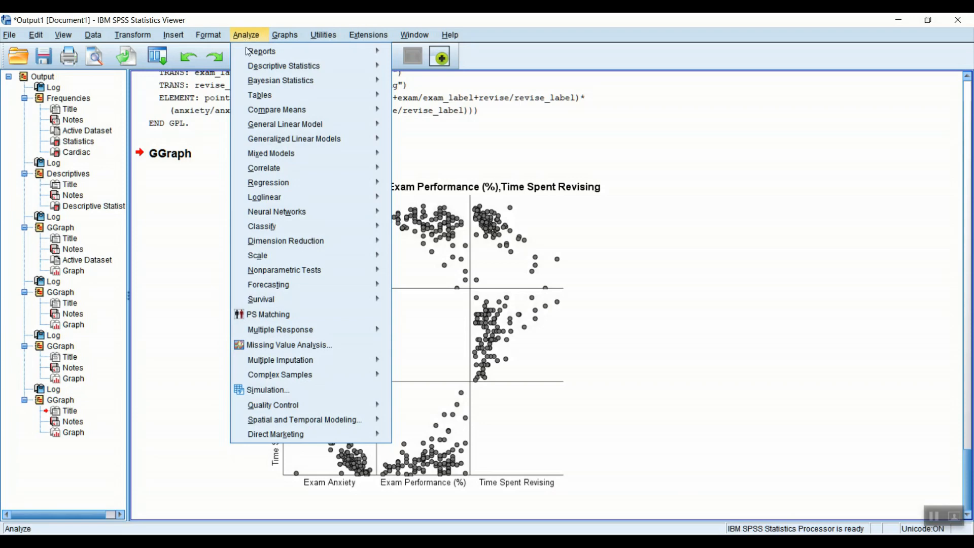
pyautogui.moveTo(282, 169)
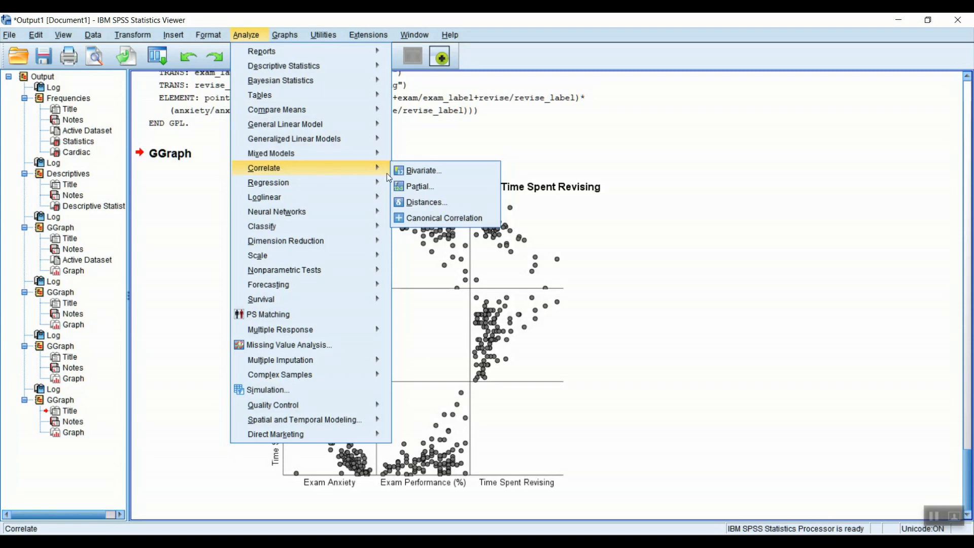
pyautogui.click(415, 169)
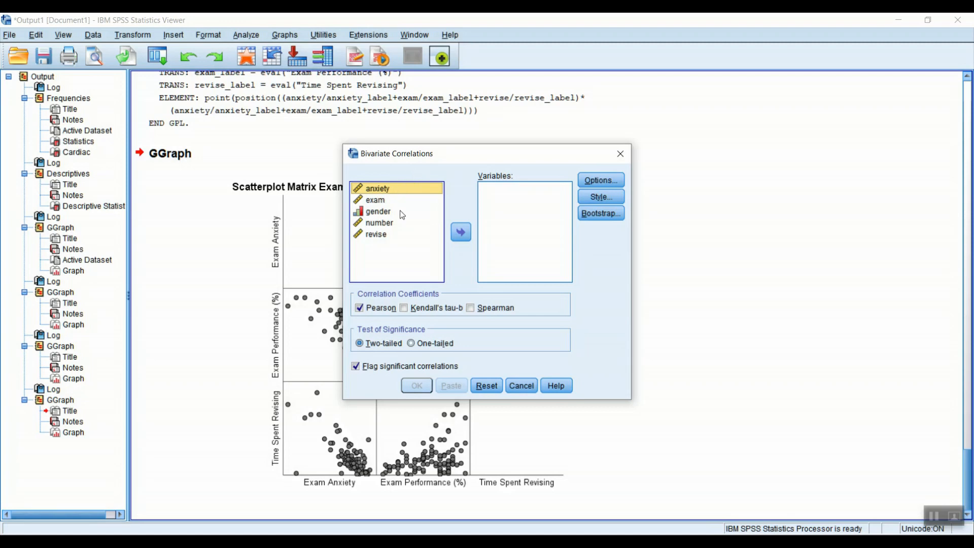
pyautogui.click(460, 232)
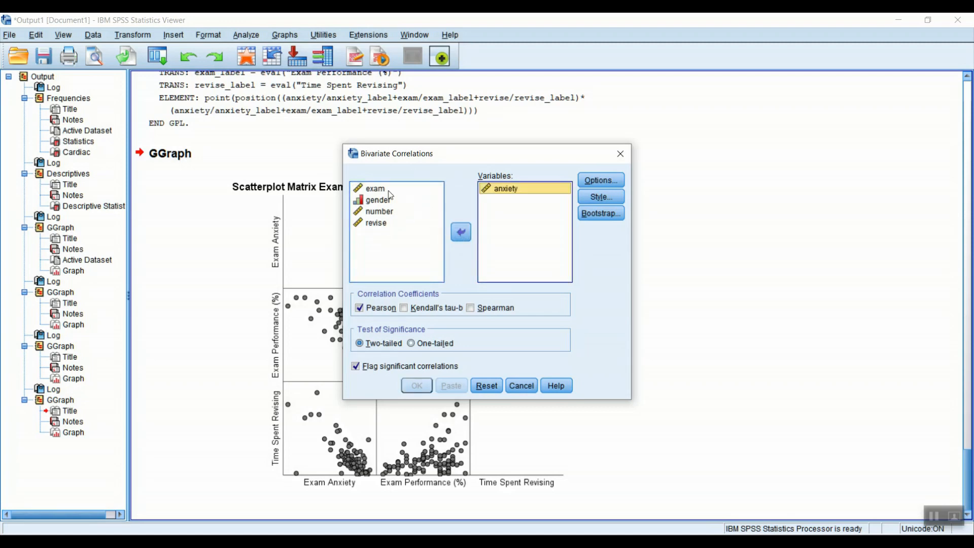
pyautogui.click(382, 189)
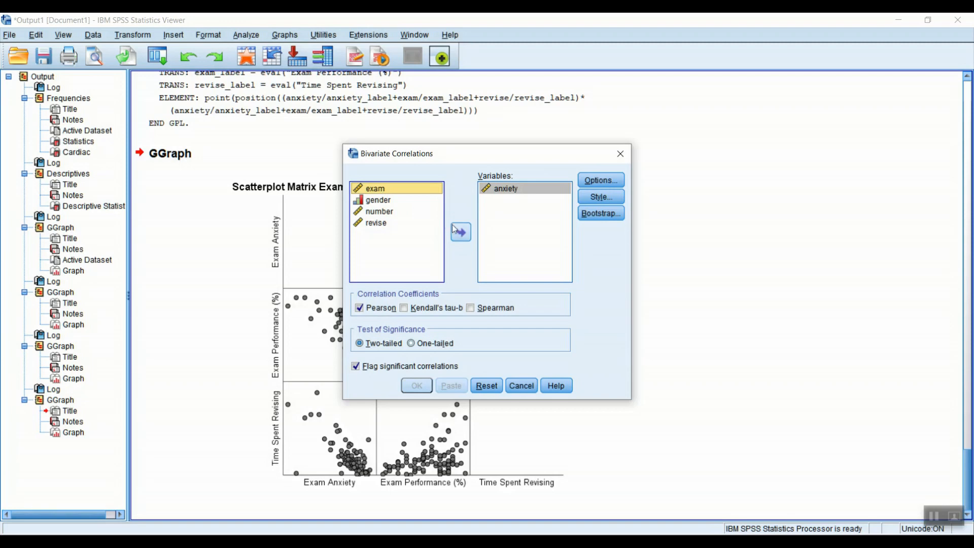
pyautogui.click(459, 232)
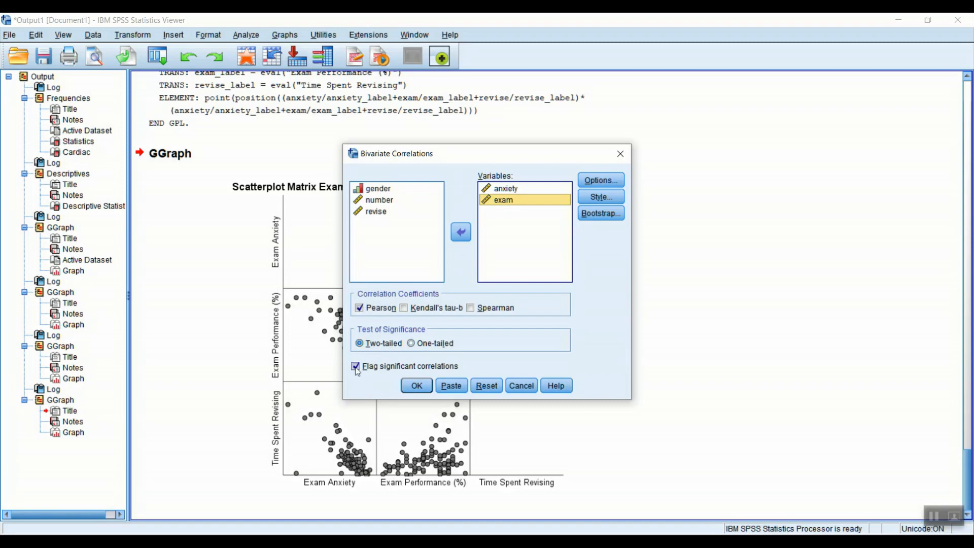
# Review the correlation options, add revise as a third variable and run the two-tailed Pearson correlations with significant ones flagged
pyautogui.click(599, 184)
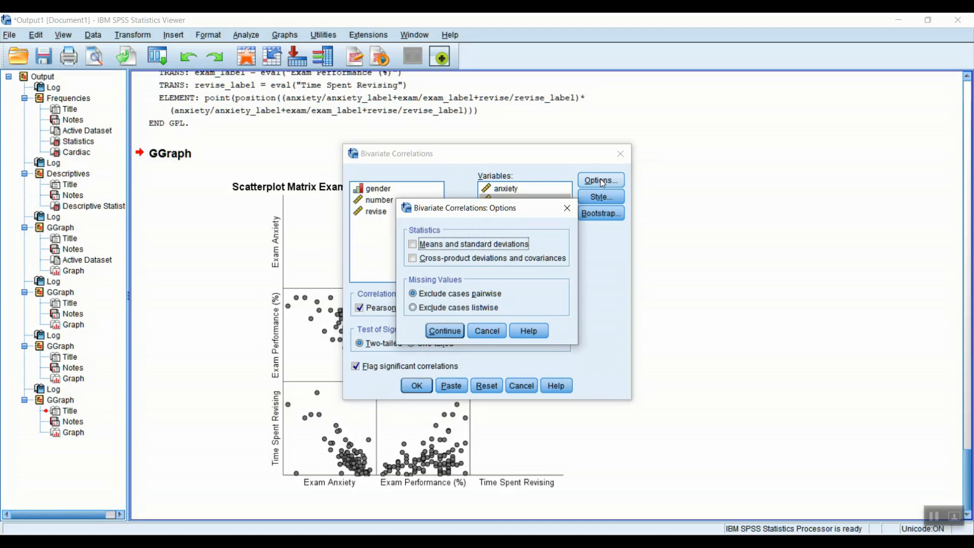
pyautogui.click(456, 330)
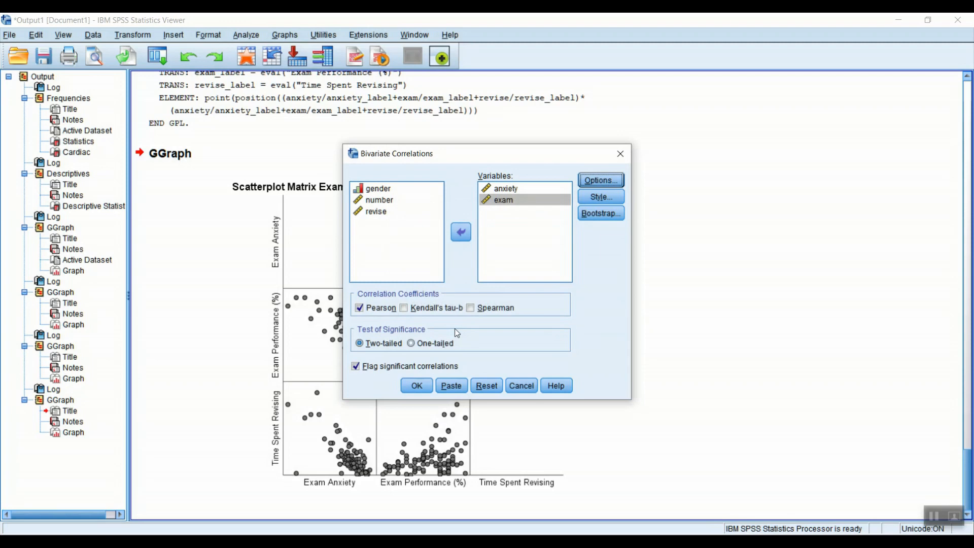
pyautogui.click(382, 213)
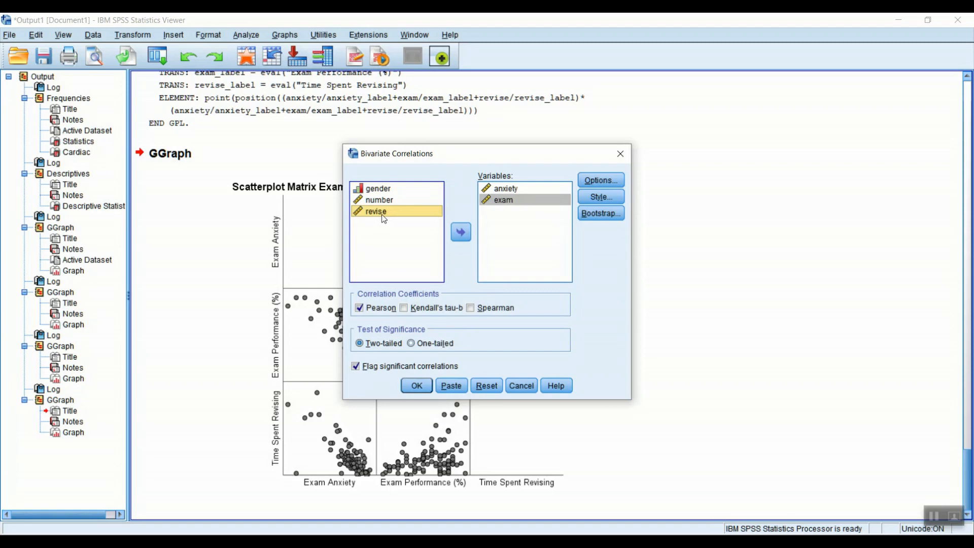
pyautogui.click(459, 235)
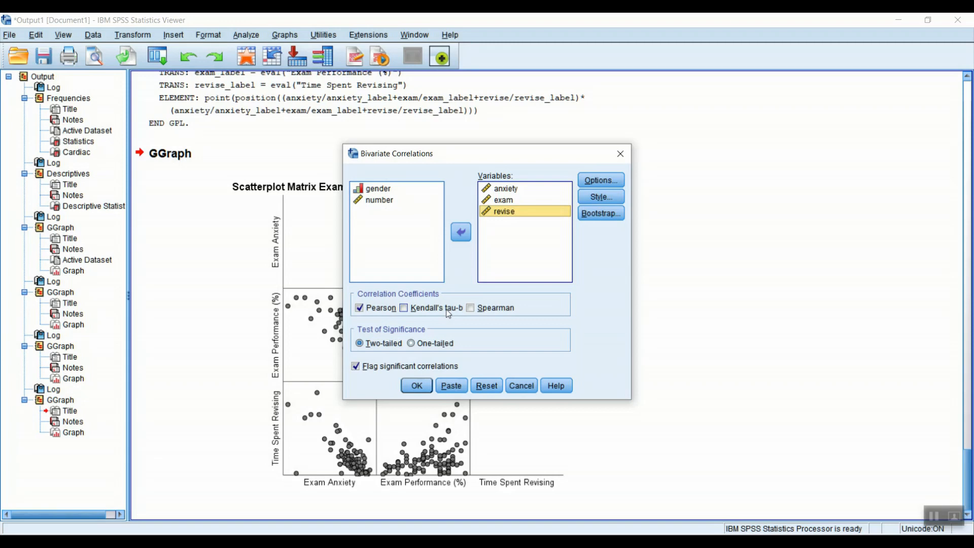
pyautogui.click(421, 386)
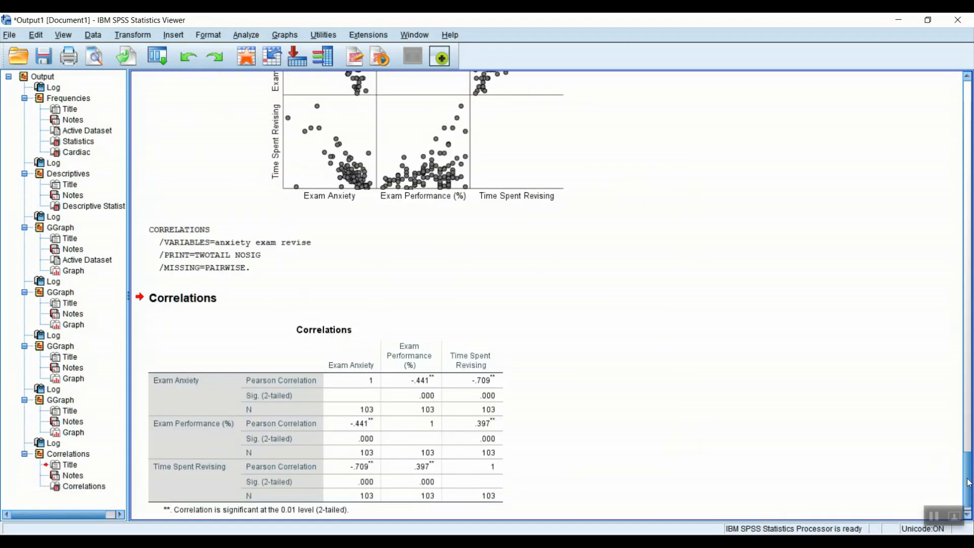
pyautogui.scroll(-1, 969, 482)
pyautogui.click(439, 448)
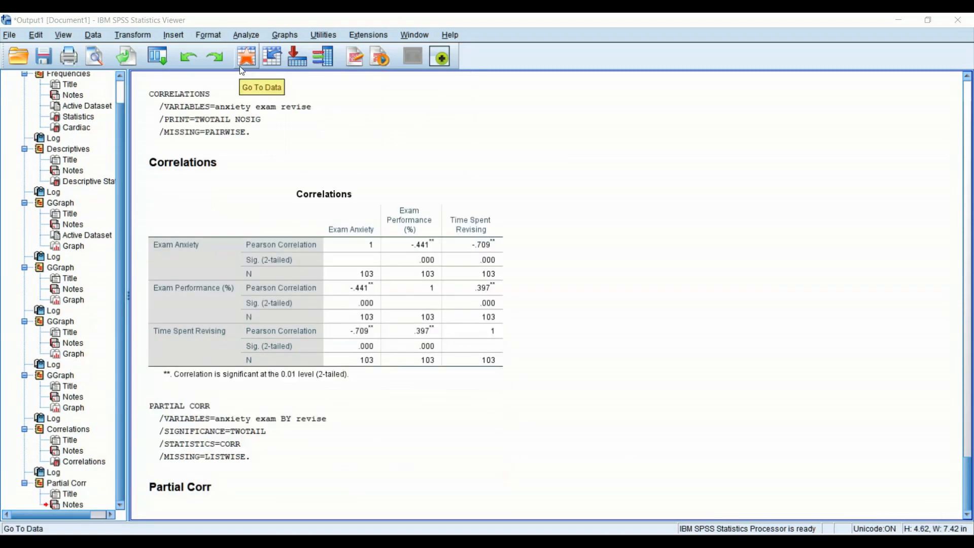
# Open the partial correlation setup and clear anxiety and exam from the analysed variables and revise from the control variables
pyautogui.click(244, 36)
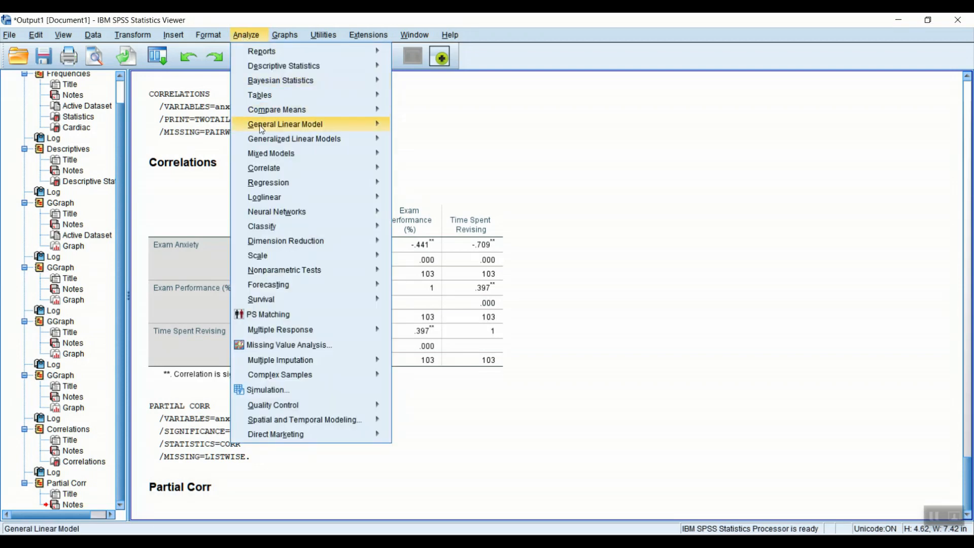
pyautogui.moveTo(325, 168)
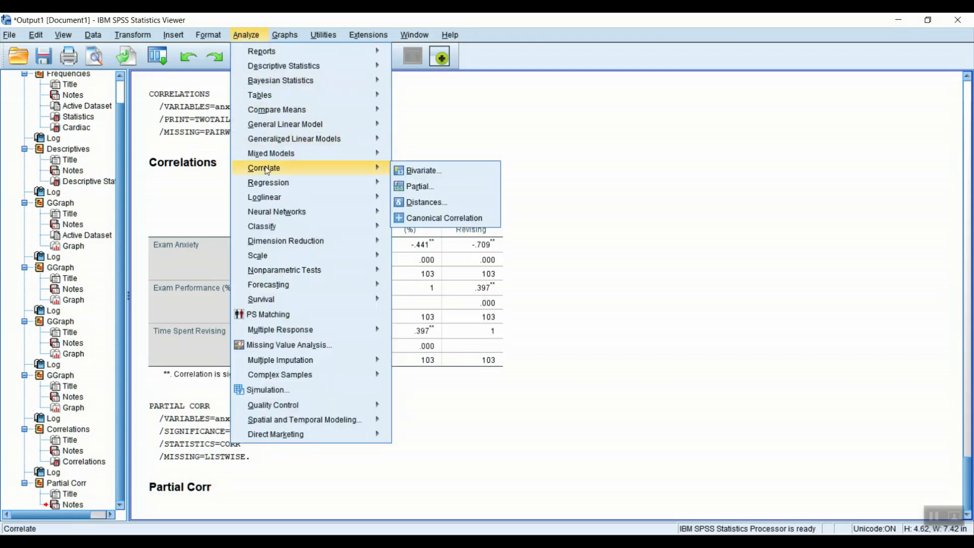
pyautogui.click(420, 187)
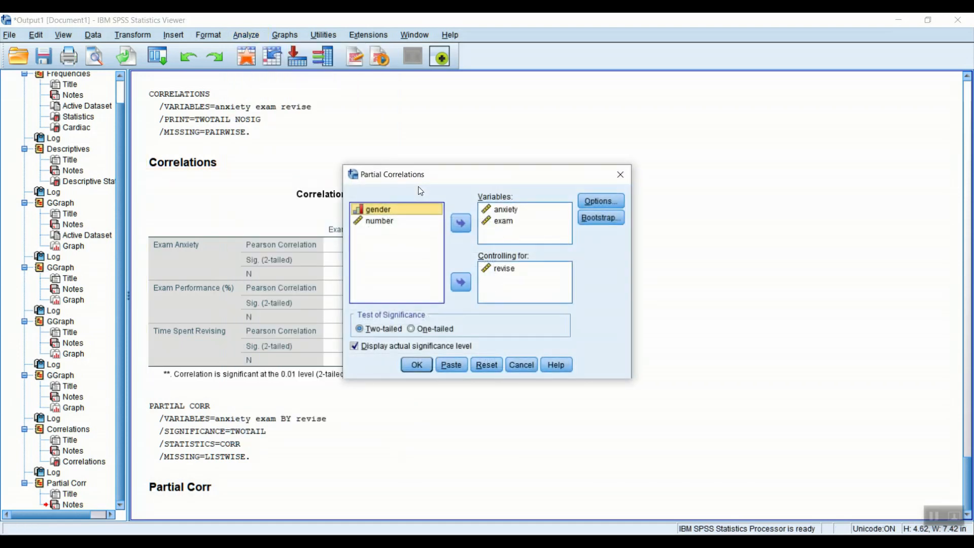
pyautogui.click(503, 213)
pyautogui.click(503, 221)
pyautogui.click(464, 223)
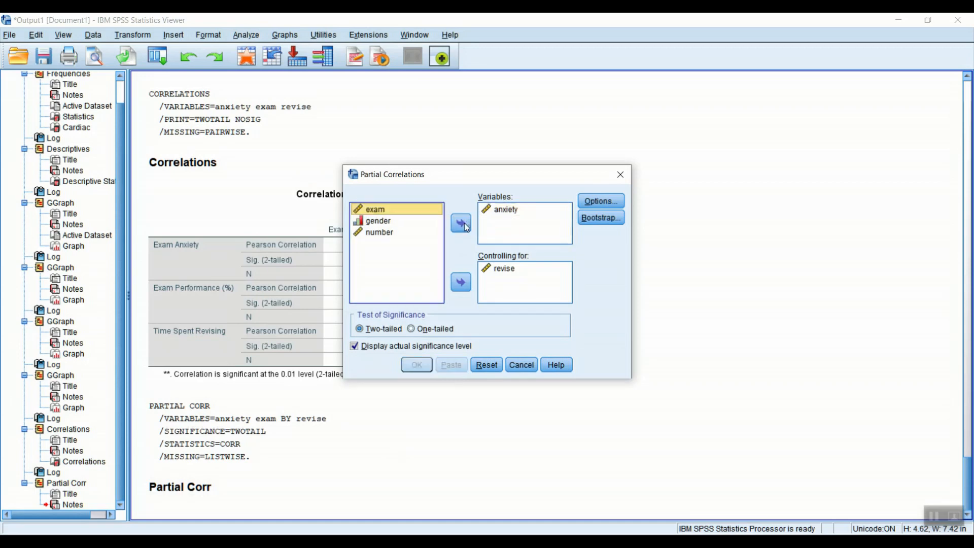
pyautogui.click(462, 226)
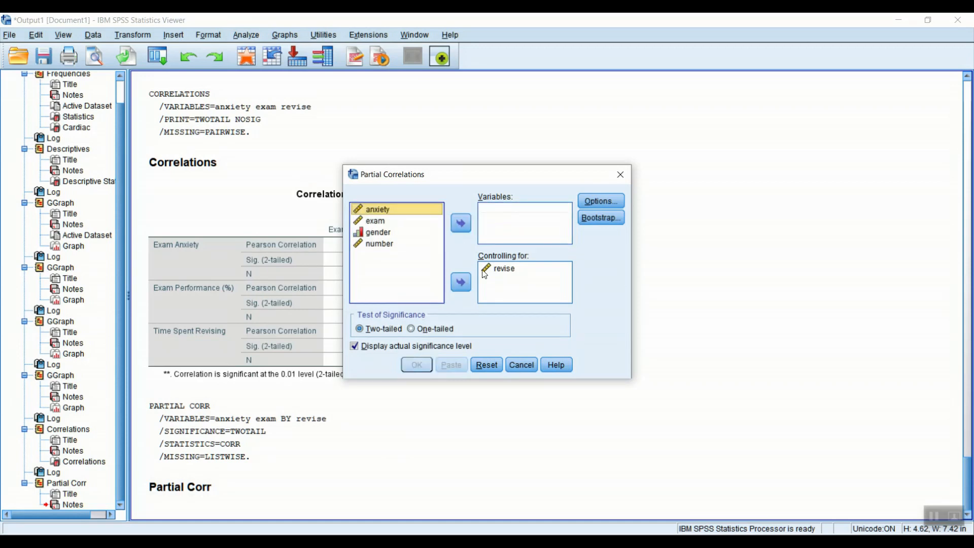
pyautogui.click(499, 268)
pyautogui.click(466, 283)
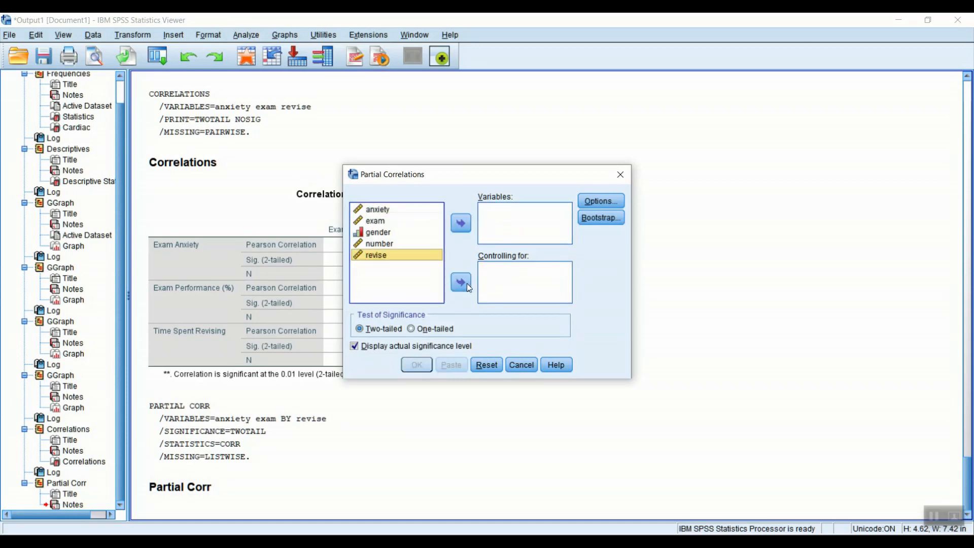
# Set anxiety and exam as the variables of the partial correlation and revise as the control variable
pyautogui.click(420, 246)
pyautogui.click(384, 210)
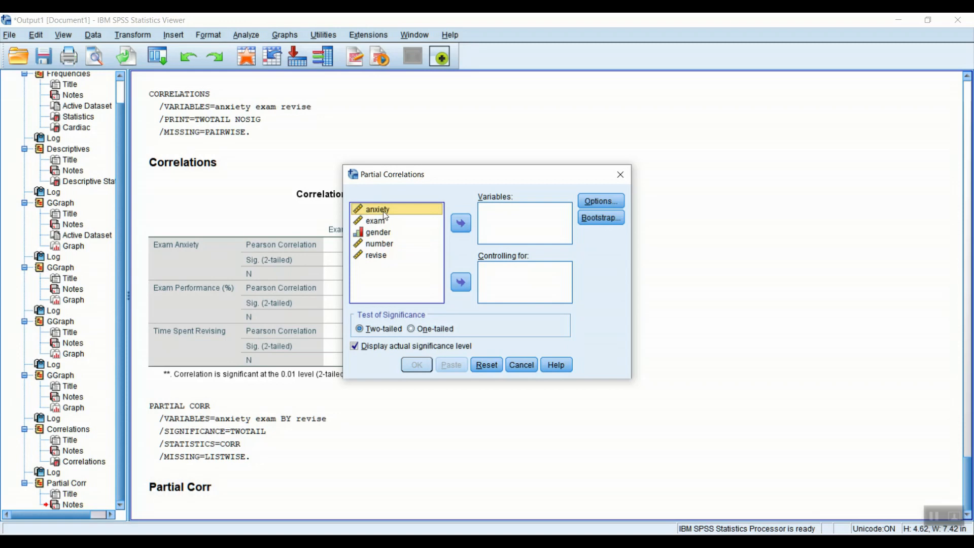
pyautogui.click(461, 224)
pyautogui.click(441, 214)
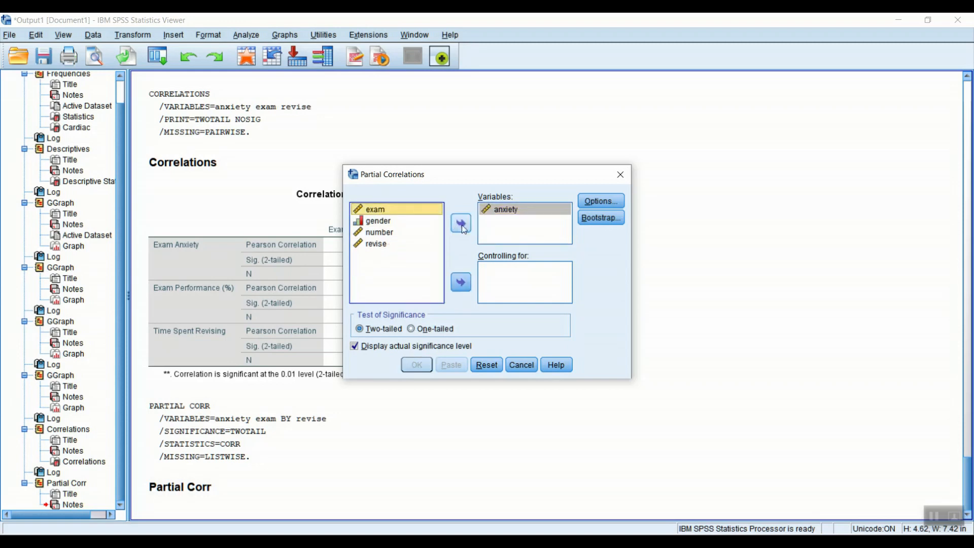
pyautogui.click(462, 227)
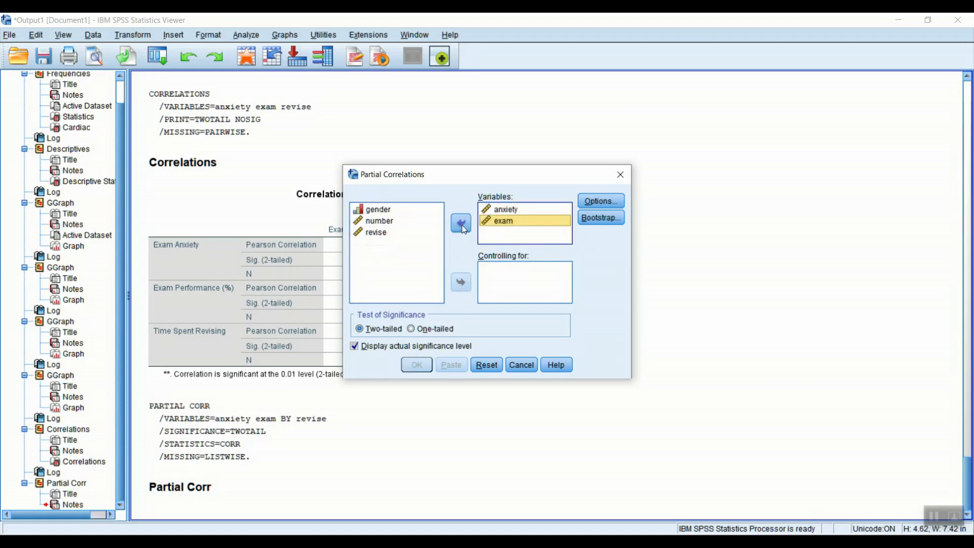
pyautogui.click(376, 236)
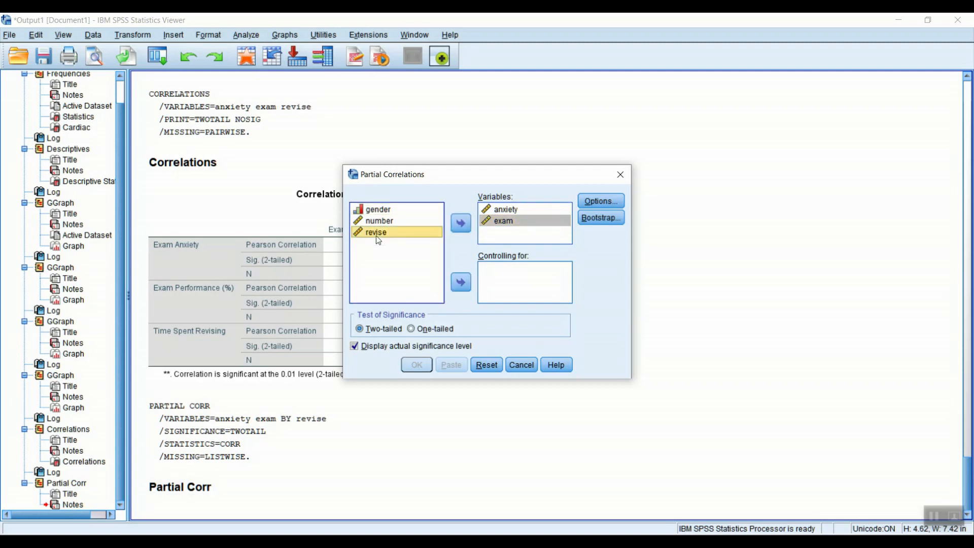
pyautogui.click(460, 282)
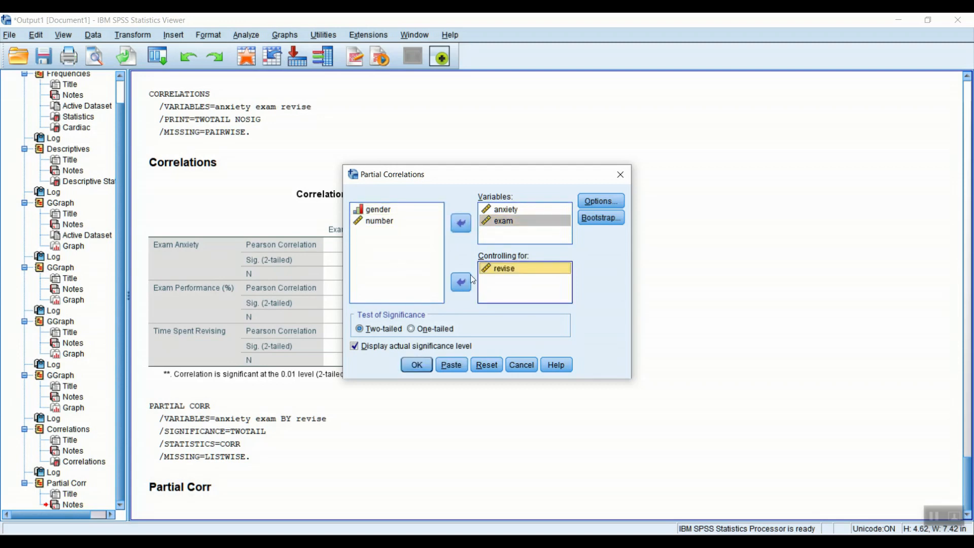
# Run the two-tailed partial correlation with zero-order correlations and listwise exclusion, and select the resulting Correlations table
pyautogui.click(603, 205)
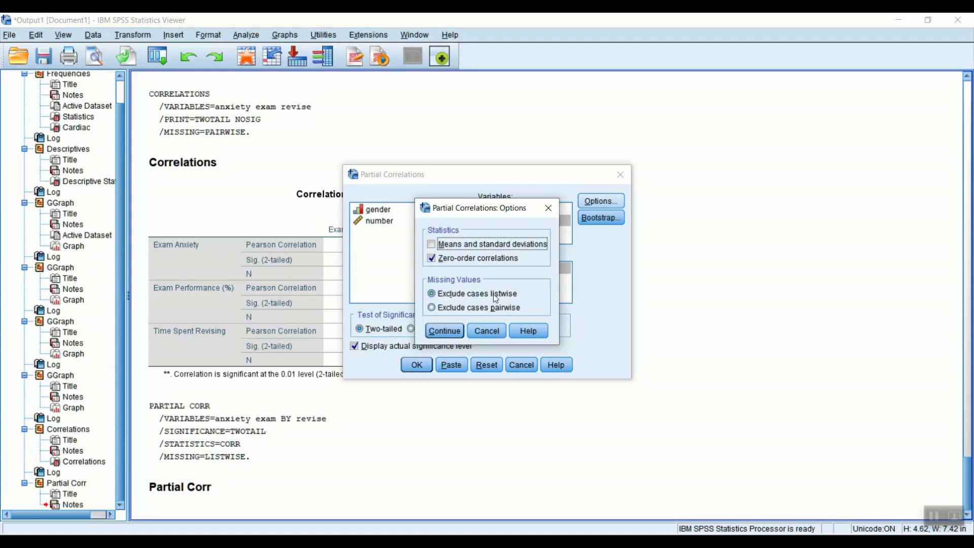
pyautogui.click(444, 331)
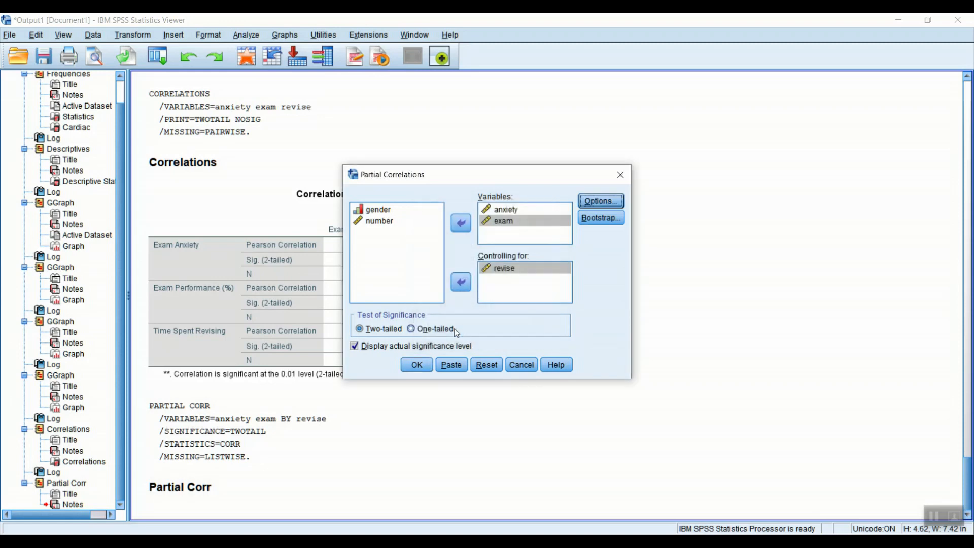
pyautogui.click(423, 368)
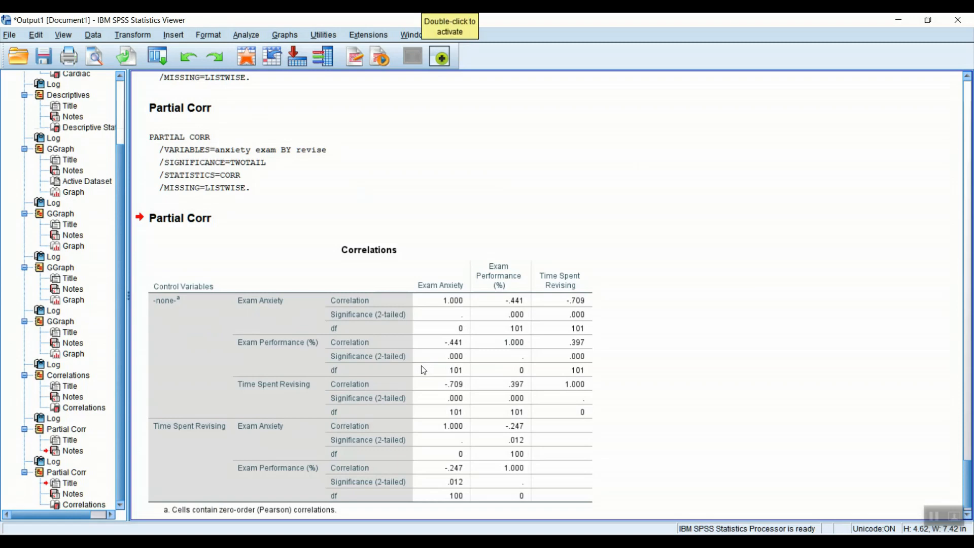
pyautogui.scroll(-1, 970, 502)
pyautogui.click(341, 477)
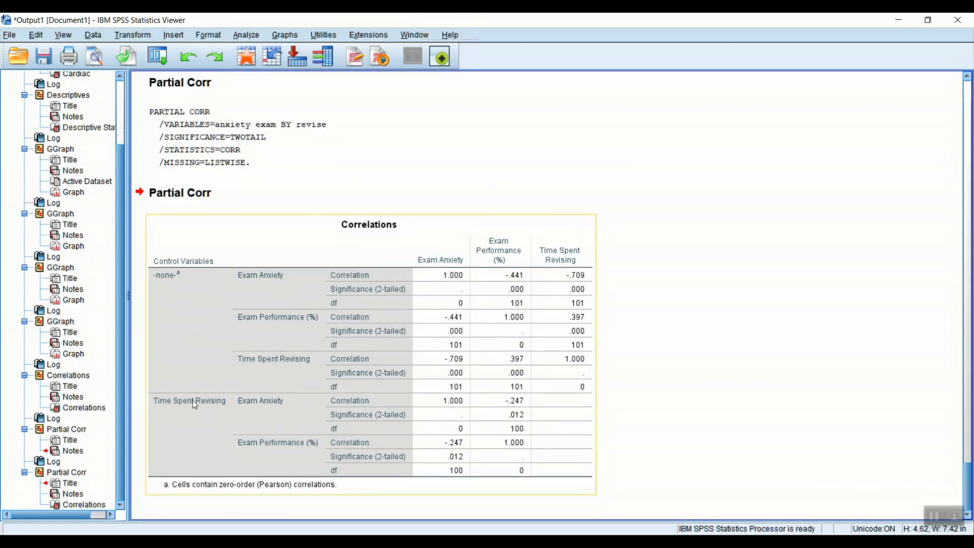